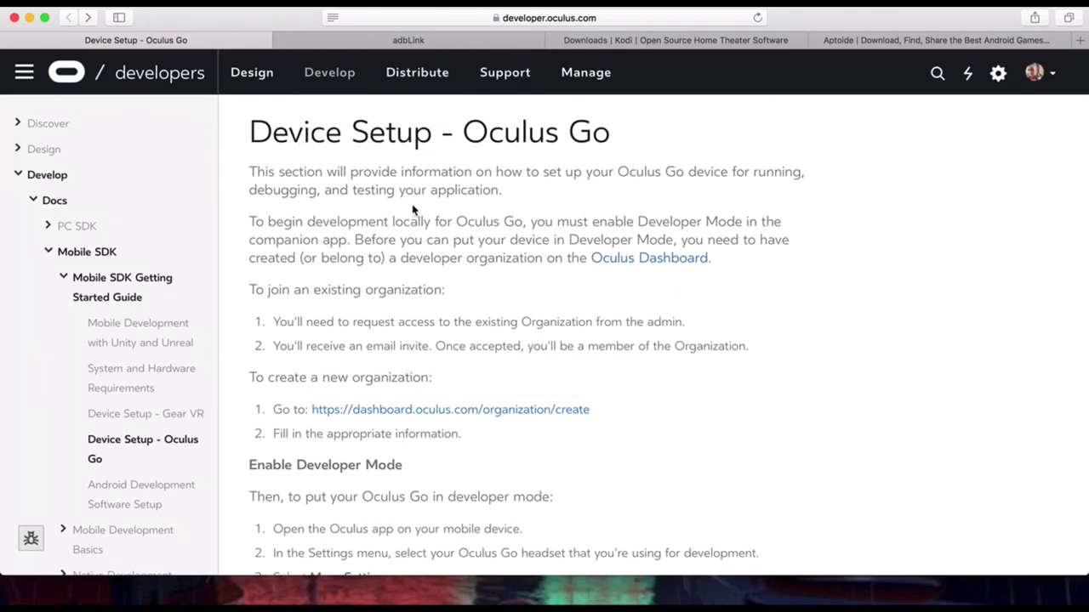
# Review the Enable Developer Mode steps, then switch to the jocala.com adbLink tab.
pyautogui.scroll(-2, 413, 210)
pyautogui.scroll(2, 417, 209)
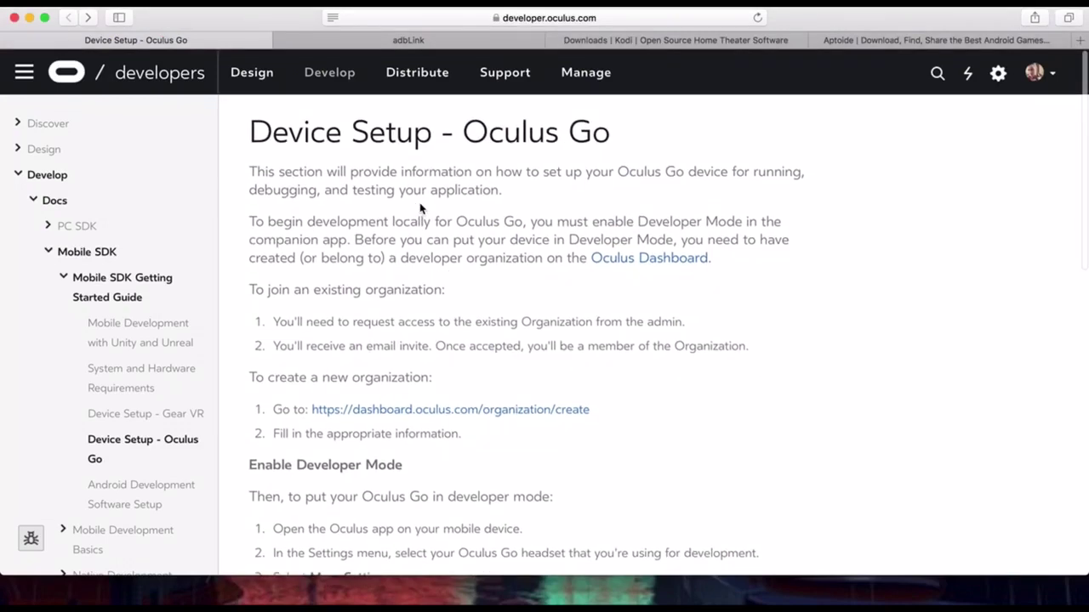
pyautogui.scroll(-10, 419, 208)
pyautogui.scroll(2, 420, 204)
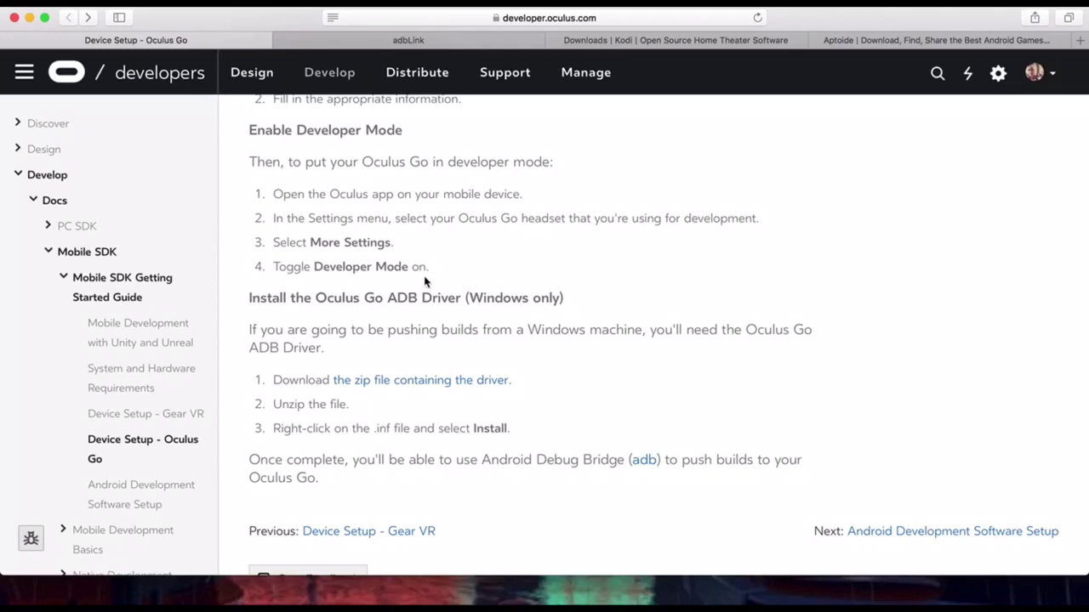
pyautogui.click(408, 40)
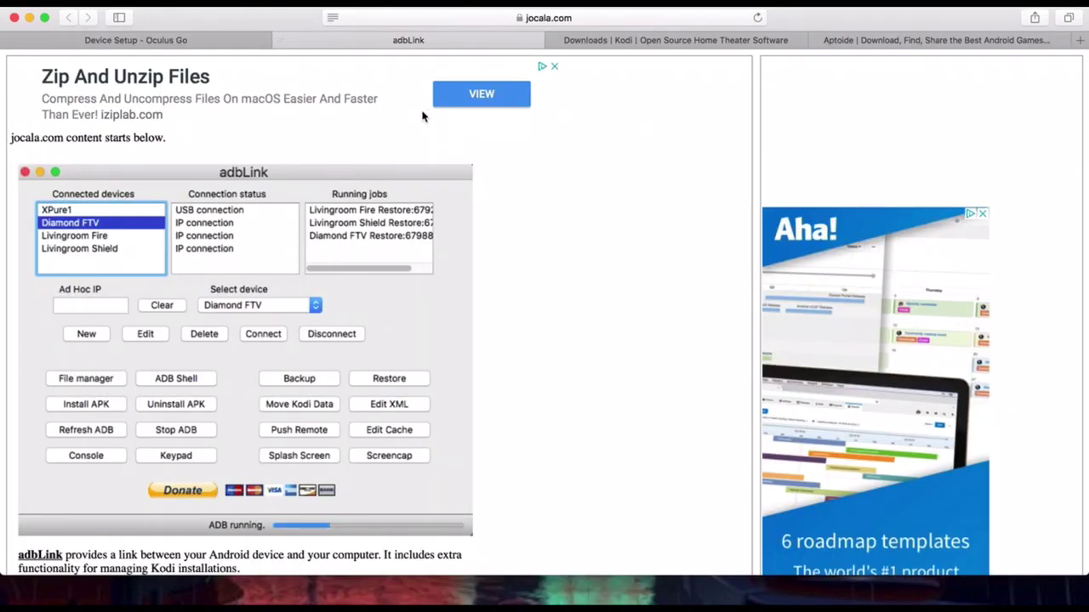
# Look over adbLink's features and downloads, then switch to the 'Downloads | Kodi' tab.
pyautogui.scroll(-2, 422, 115)
pyautogui.scroll(2, 421, 115)
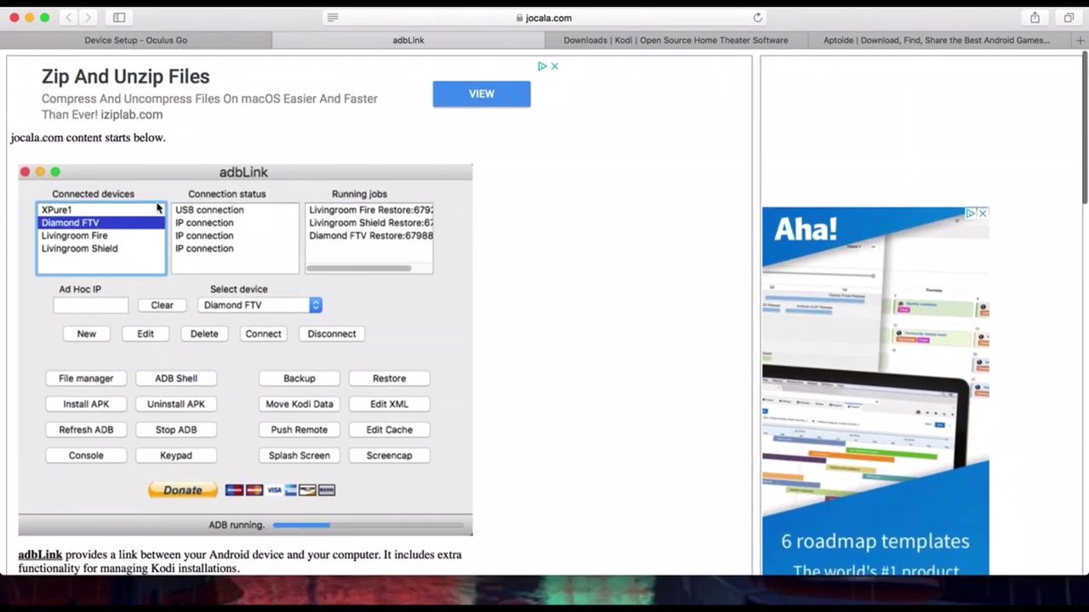
pyautogui.scroll(-10, 347, 292)
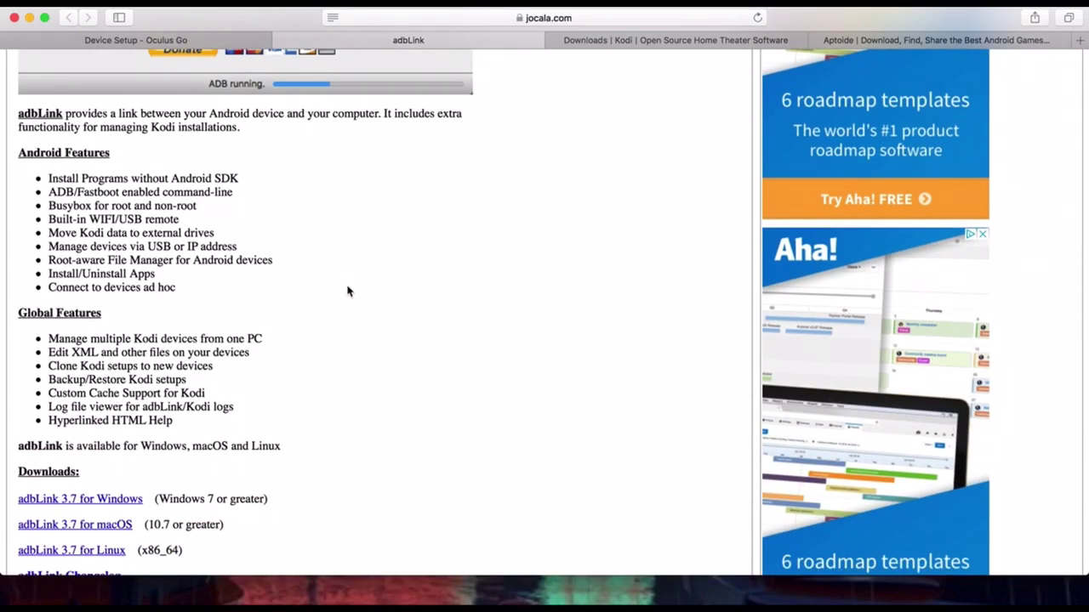
pyautogui.scroll(3, 347, 292)
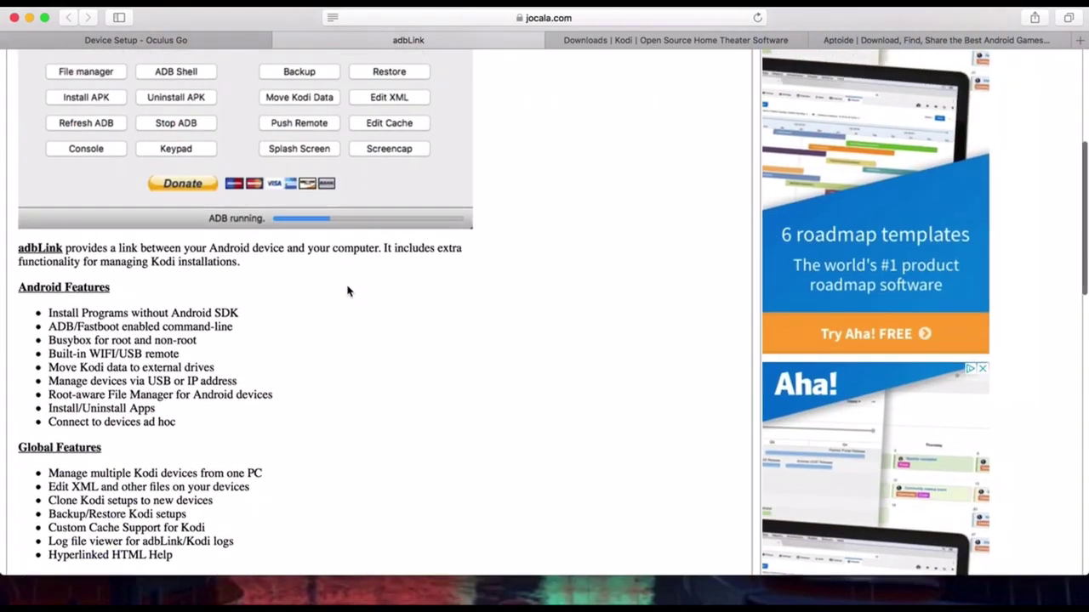
pyautogui.scroll(-8, 347, 289)
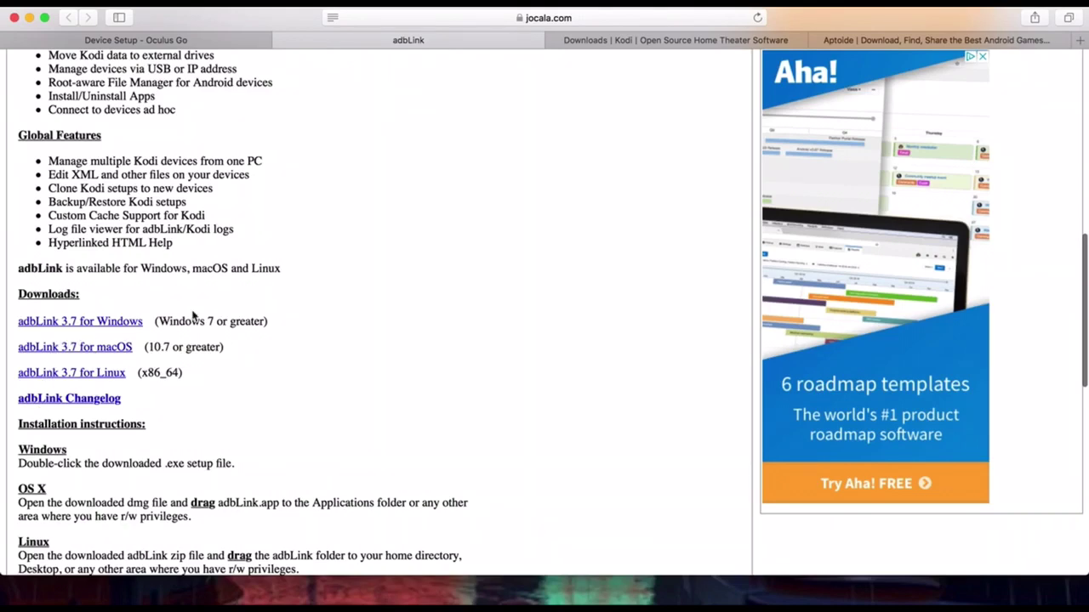
pyautogui.click(587, 40)
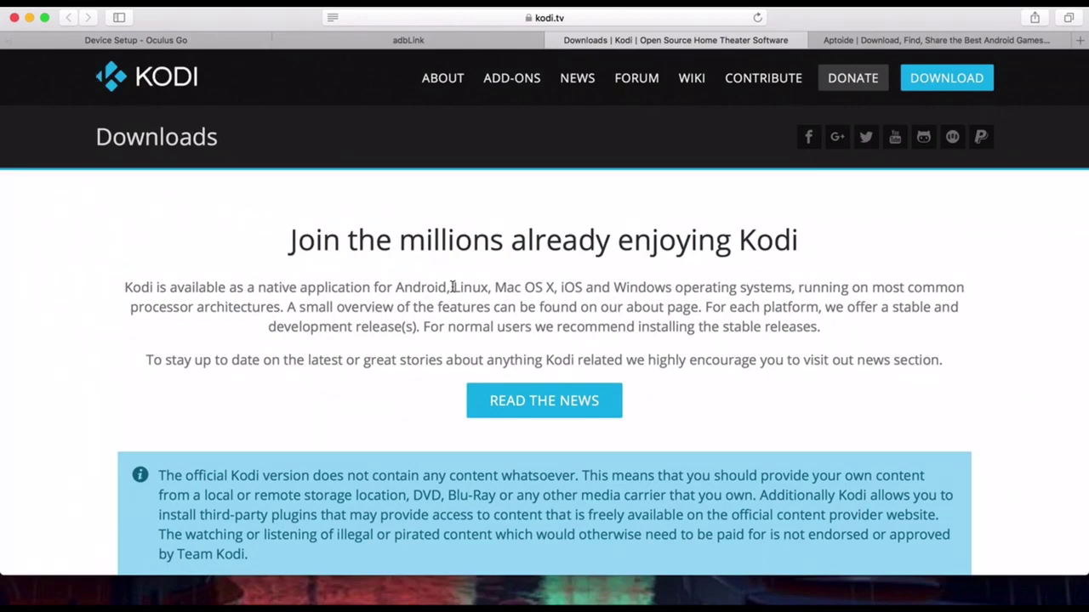
# View Kodi's platform downloads and the Aptoide store page, then return to the adbLink page.
pyautogui.scroll(-15, 451, 289)
pyautogui.scroll(-4, 448, 308)
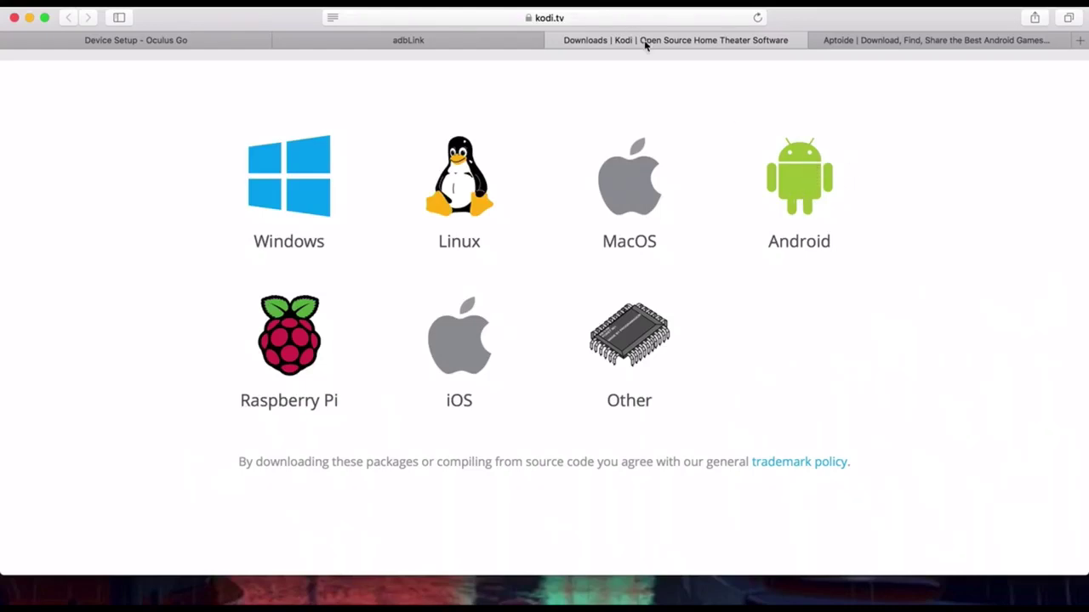
pyautogui.click(849, 42)
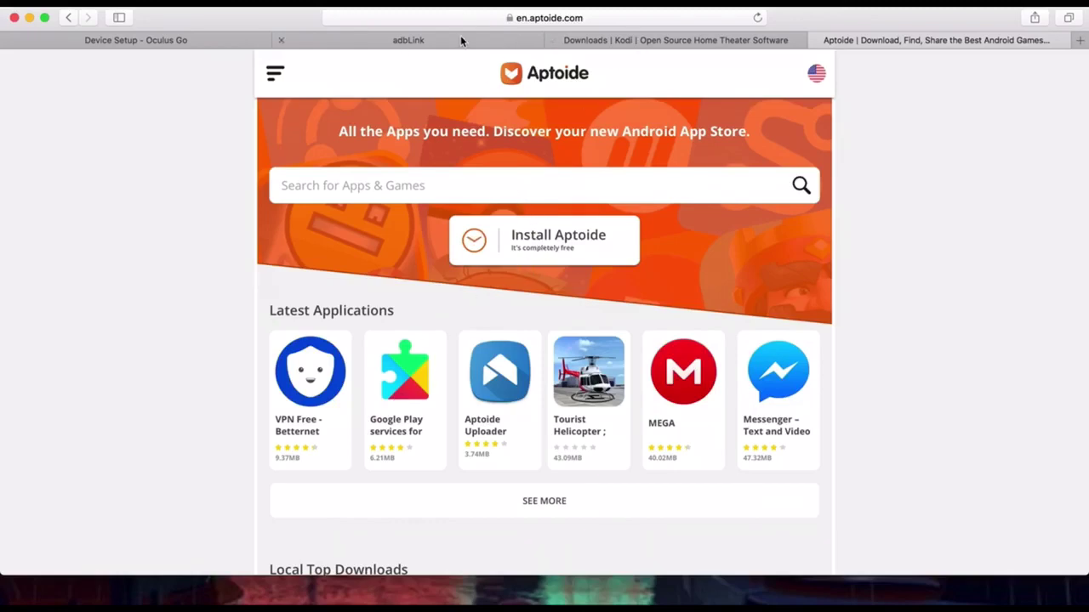
pyautogui.click(460, 38)
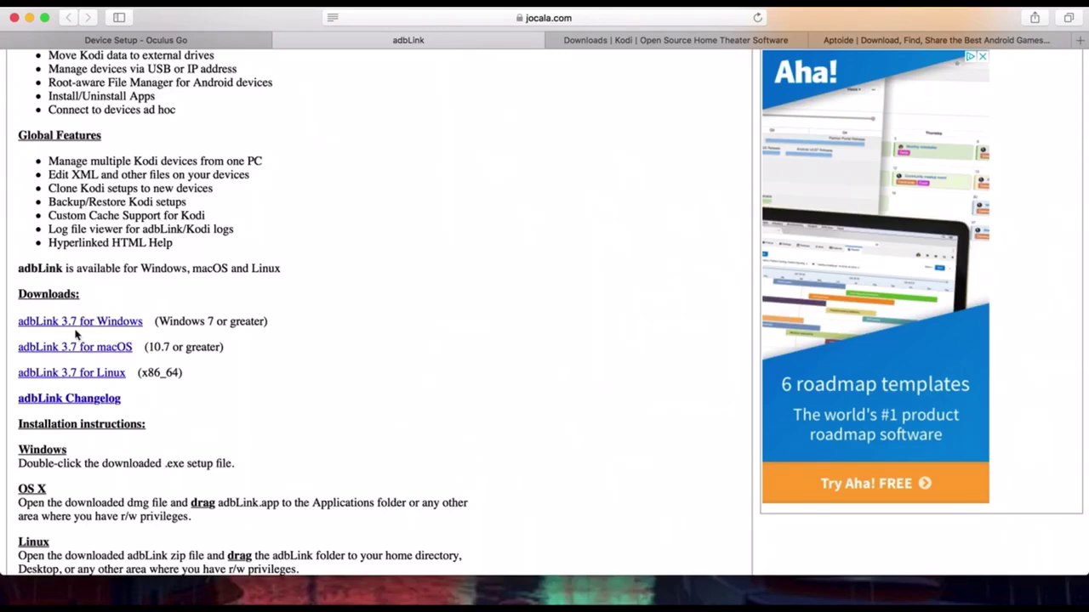
# Scroll back up the jocala.com adbLink page before moving into the Oculus Go.
pyautogui.scroll(10, 341, 231)
pyautogui.scroll(2, 340, 231)
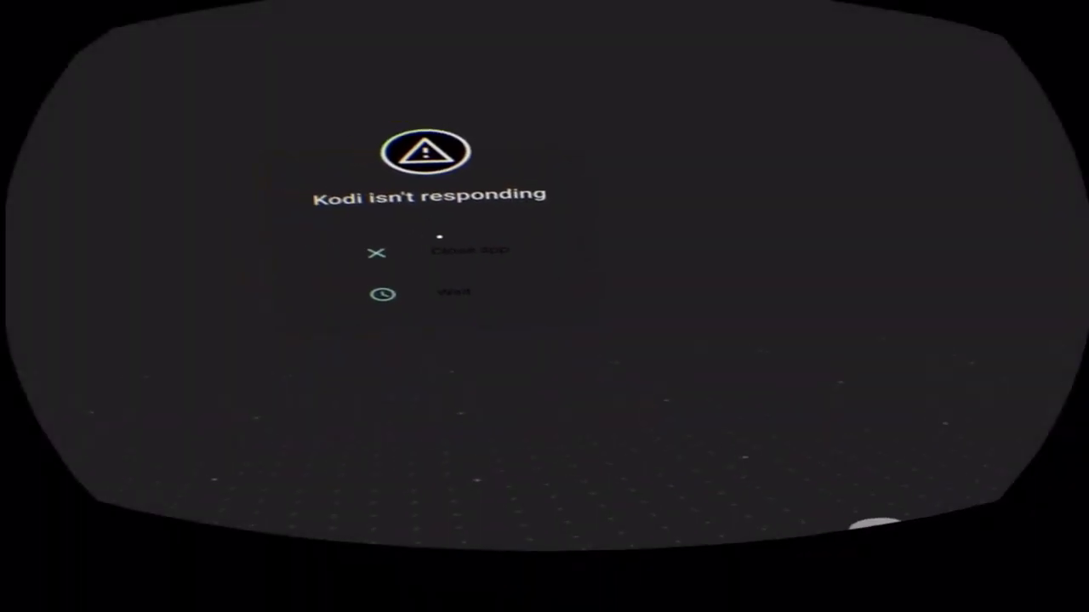
# Close the frozen Kodi app, relaunch it and go to Add-ons > Android apps.
pyautogui.click(458, 249)
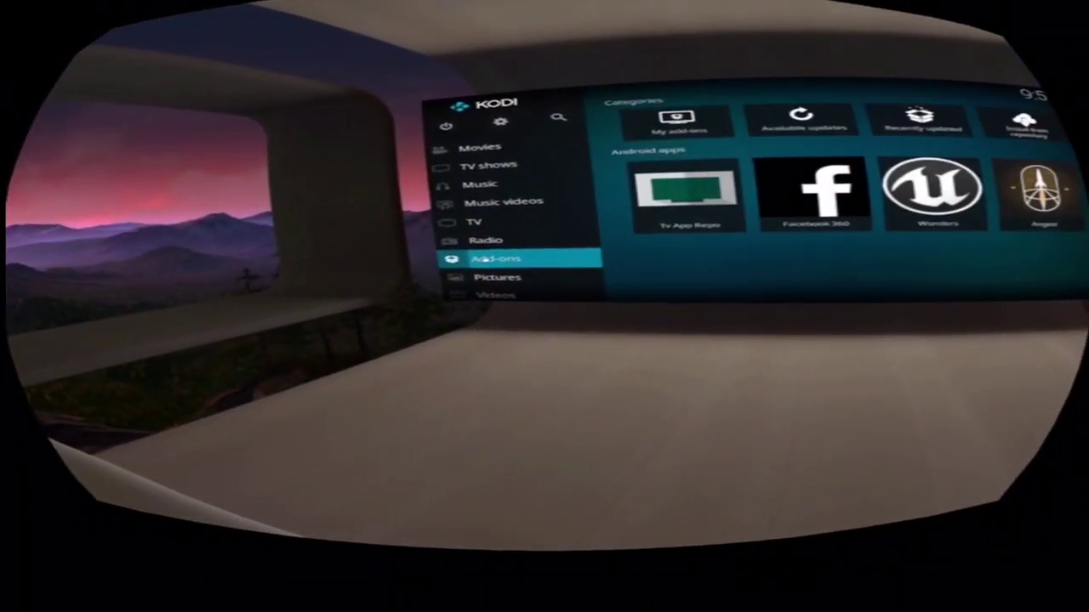
pyautogui.click(484, 259)
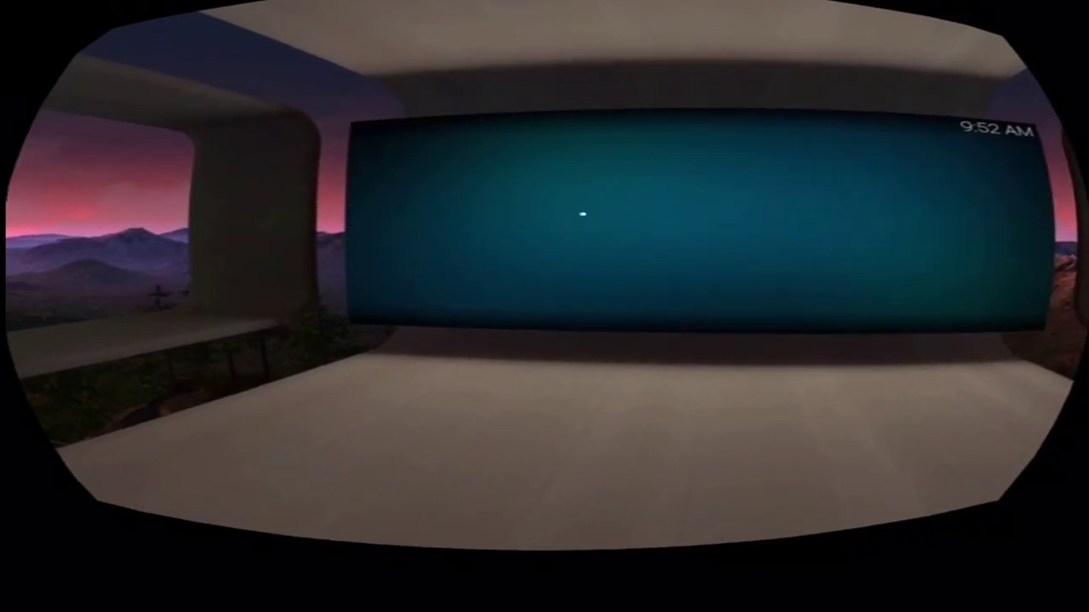
# Move down Kodi's Programs / apps grid from App Stores to the Settings tile.
pyautogui.press('Down')
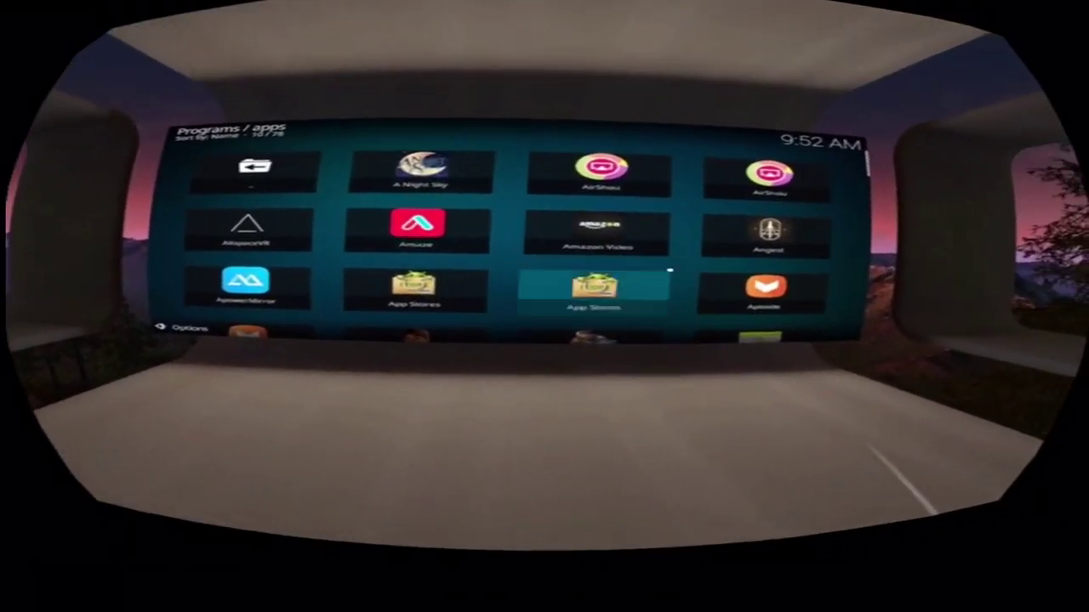
pyautogui.press('Left')
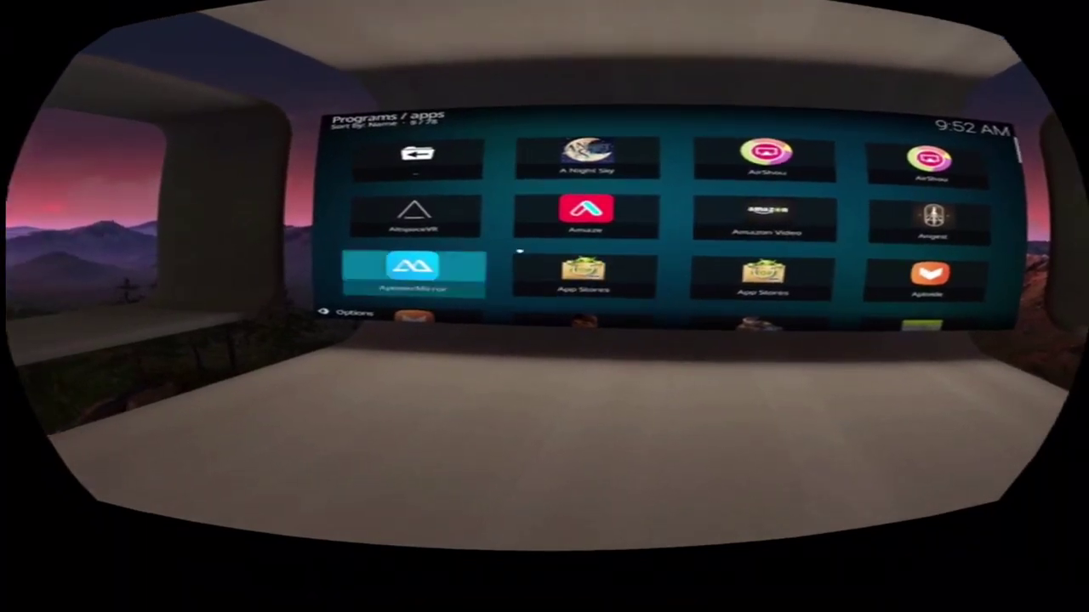
pyautogui.press('Down')
pyautogui.press('Down')
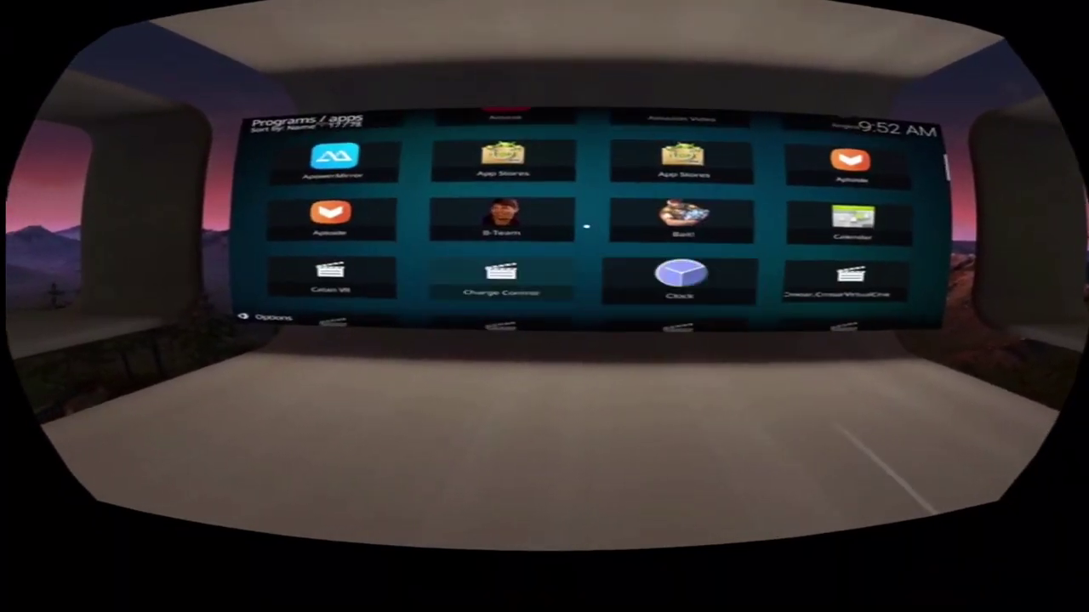
pyautogui.press('Down')
pyautogui.press('Down')
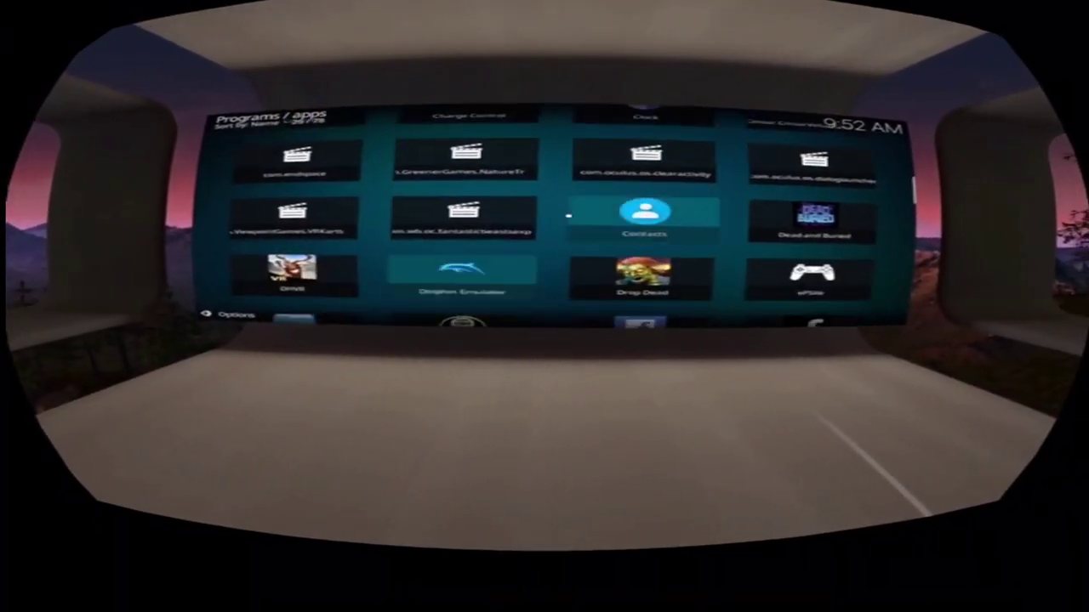
pyautogui.press('Down')
pyautogui.press('Right')
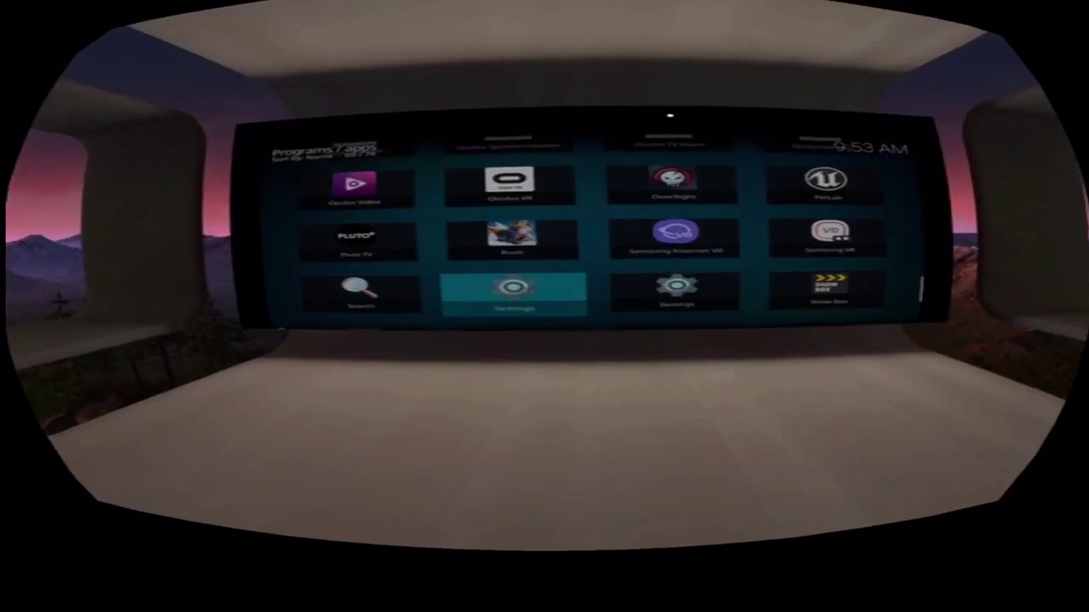
pyautogui.click(513, 293)
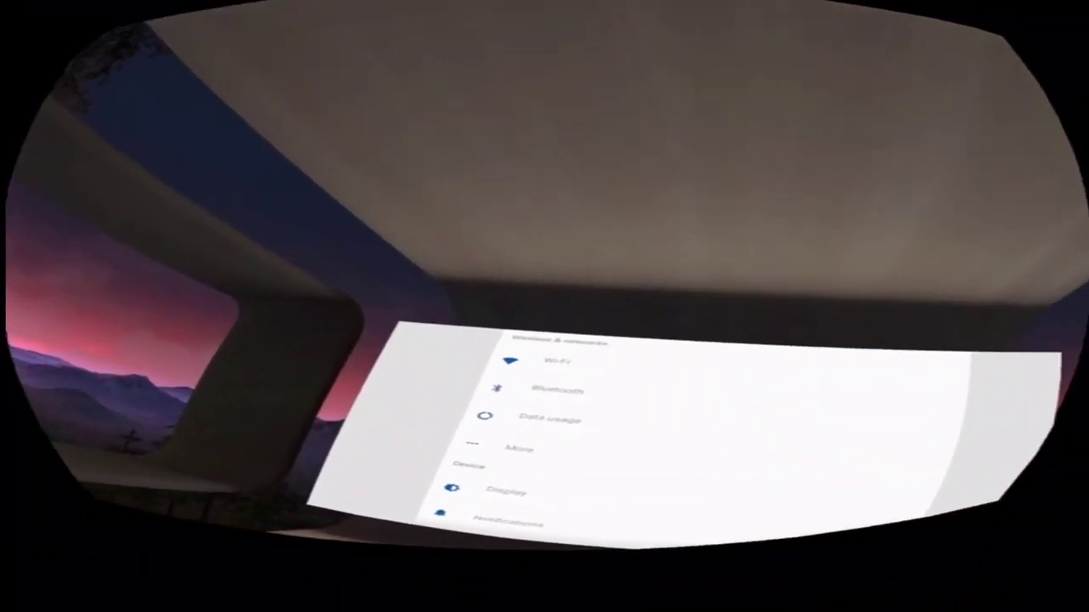
pyautogui.scroll(2, 666, 172)
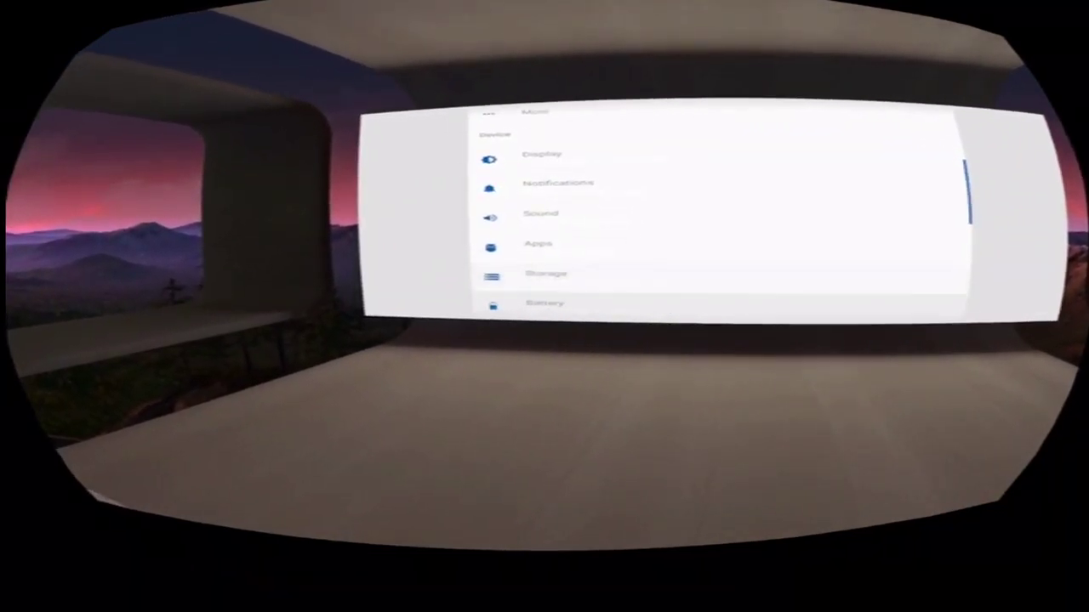
pyautogui.scroll(-3, 672, 204)
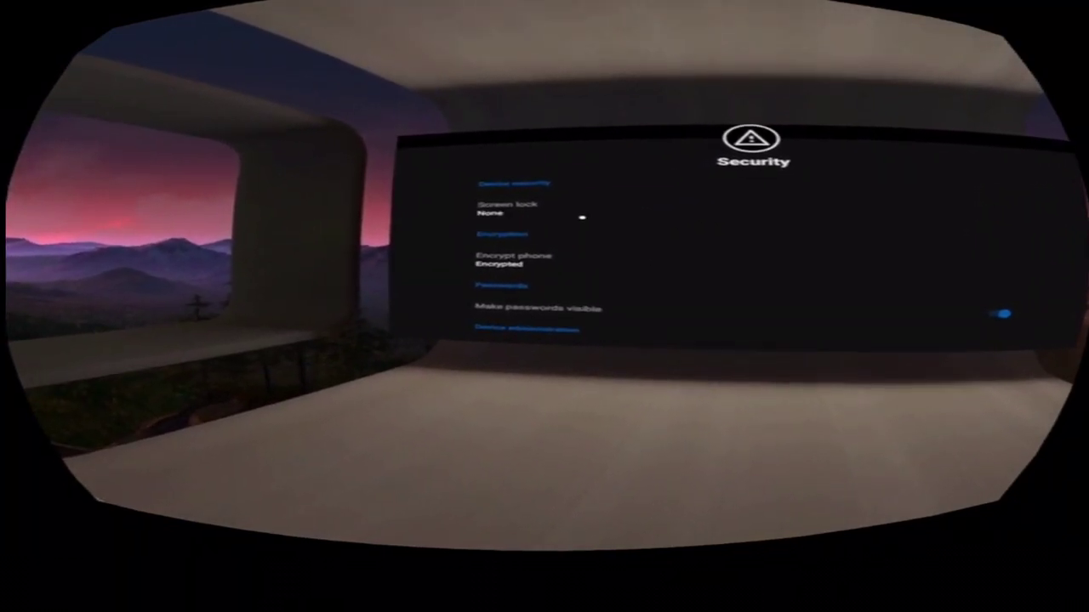
pyautogui.scroll(-3, 585, 192)
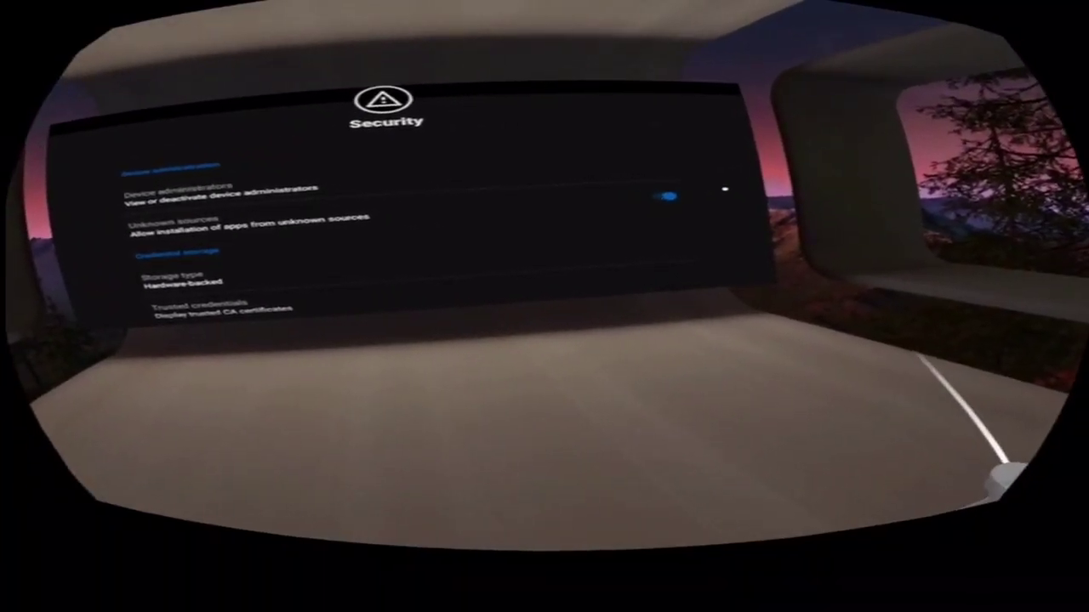
pyautogui.press('Escape')
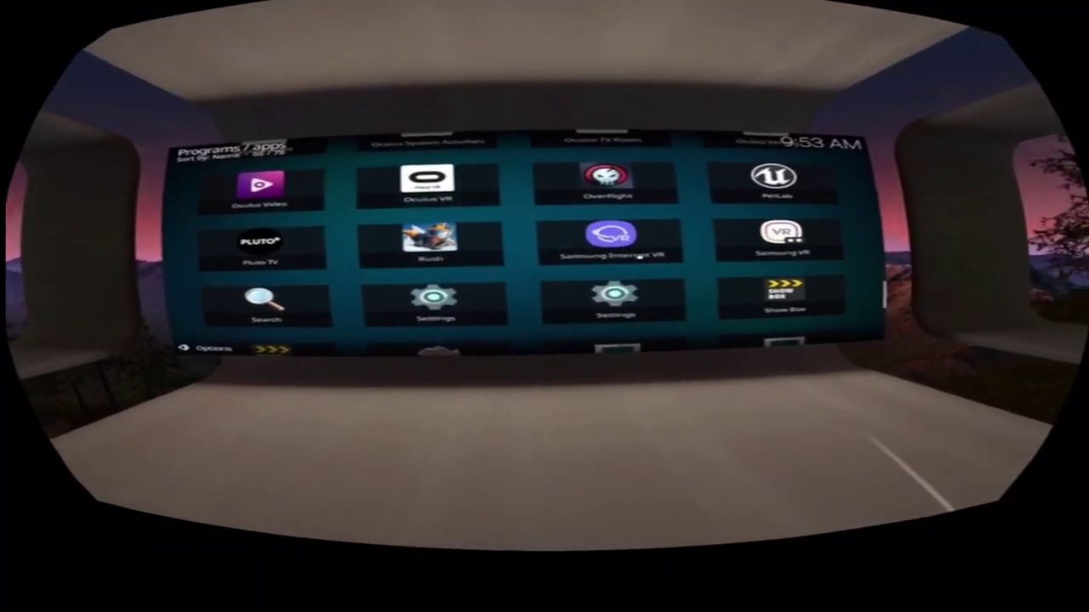
# Return to the top of Kodi's apps grid and launch the Aptoide tile.
pyautogui.press('Right')
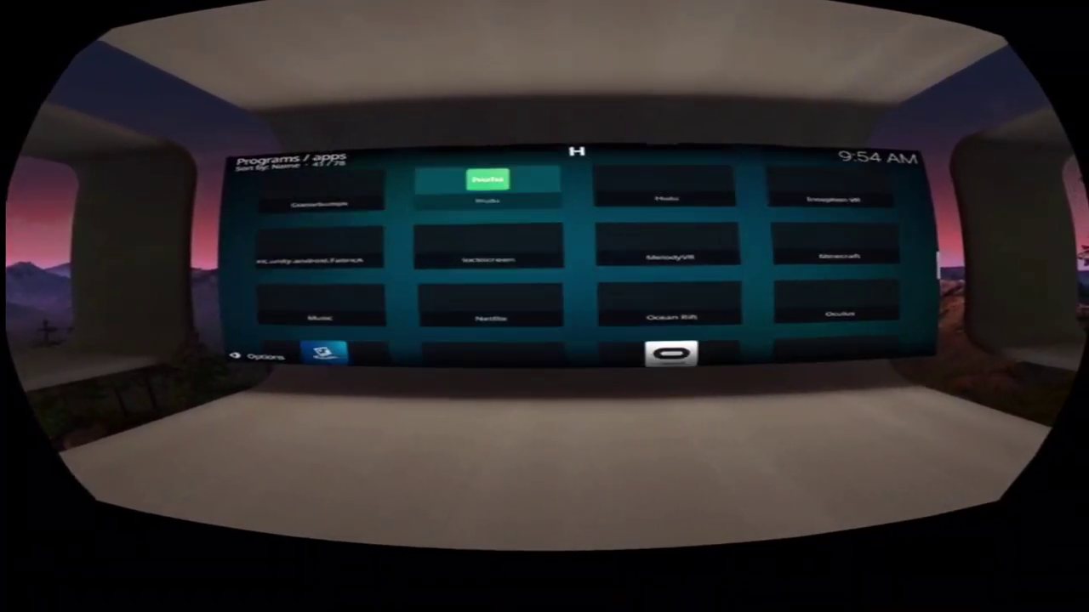
pyautogui.press('Up')
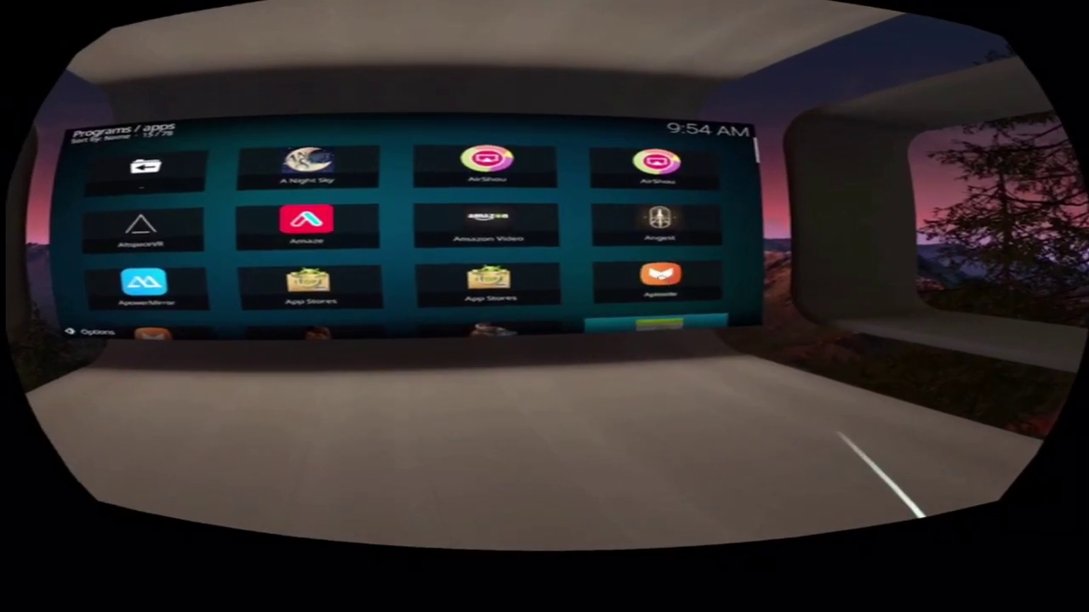
pyautogui.scroll(-1, 408, 230)
pyautogui.scroll(1, 408, 229)
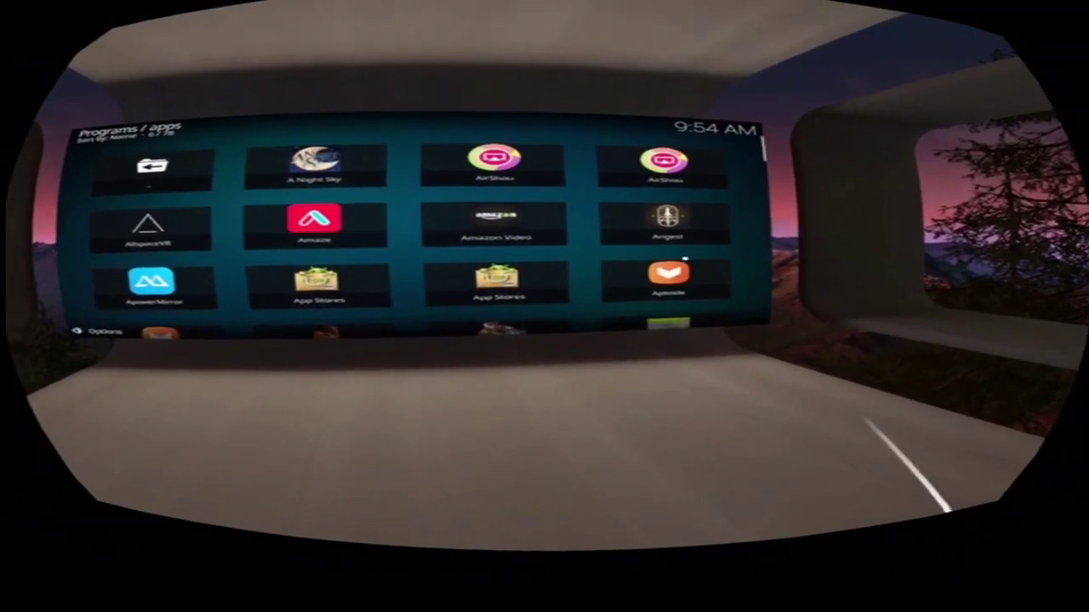
pyautogui.click(669, 276)
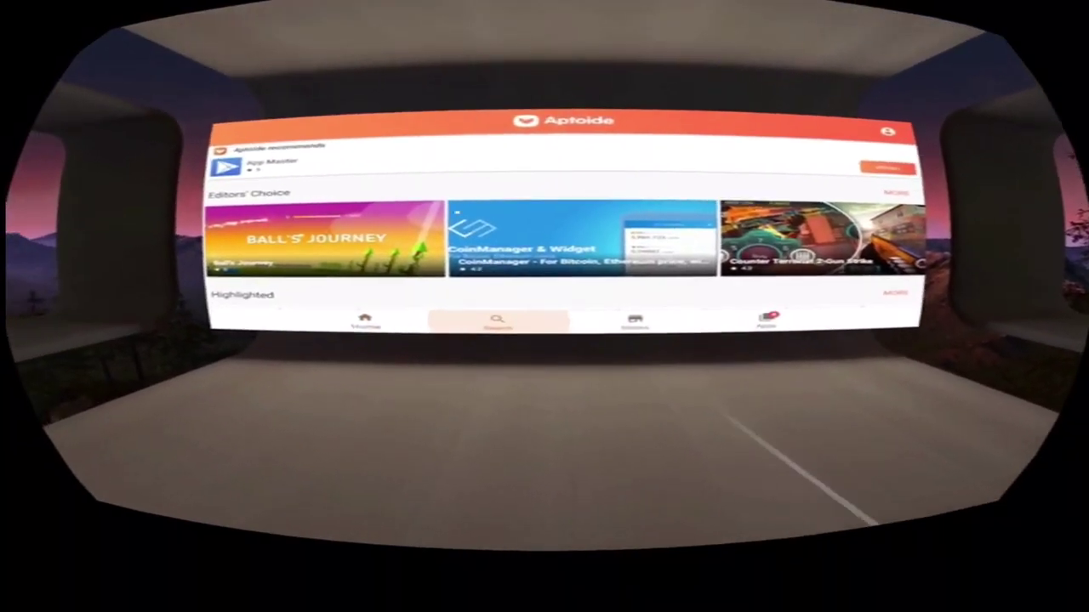
# Search Aptoide for 'minecraft vr' and open the Minecraft: Gear VR Edition result.
pyautogui.click(428, 296)
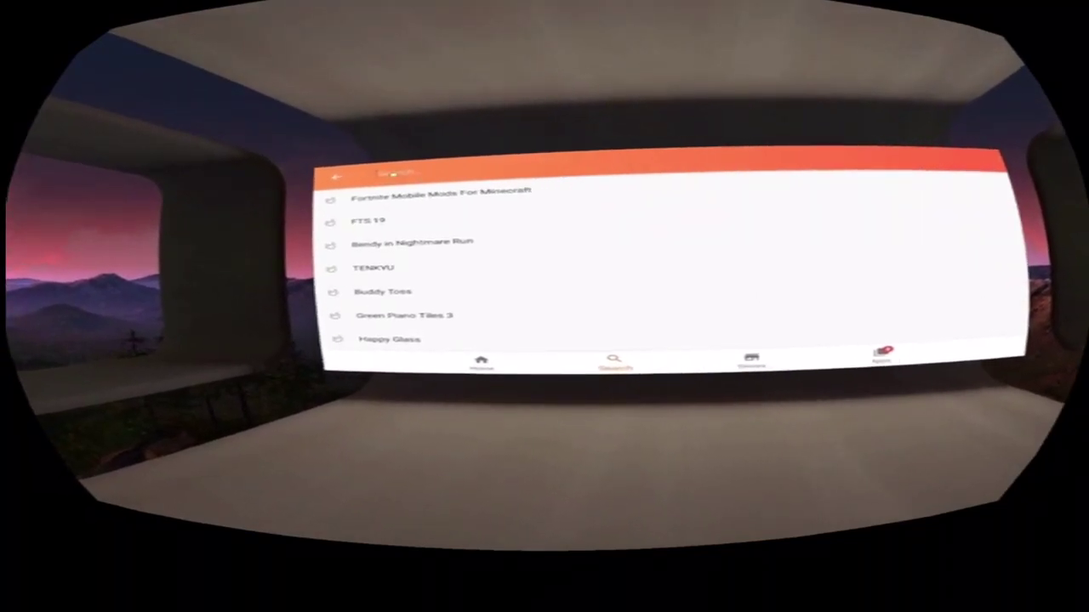
pyautogui.click(399, 164)
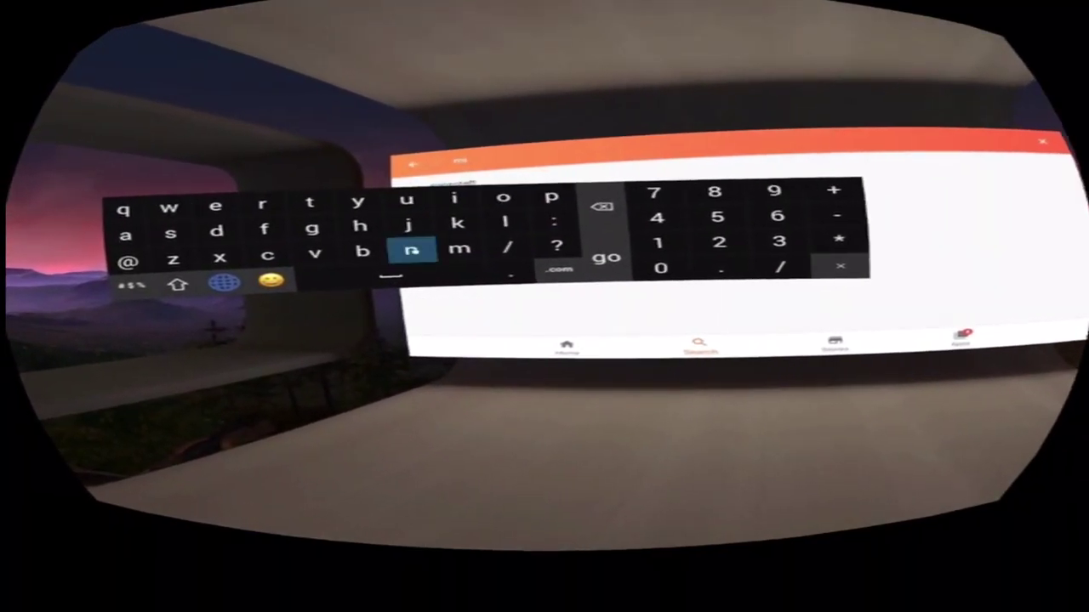
pyautogui.click(409, 249)
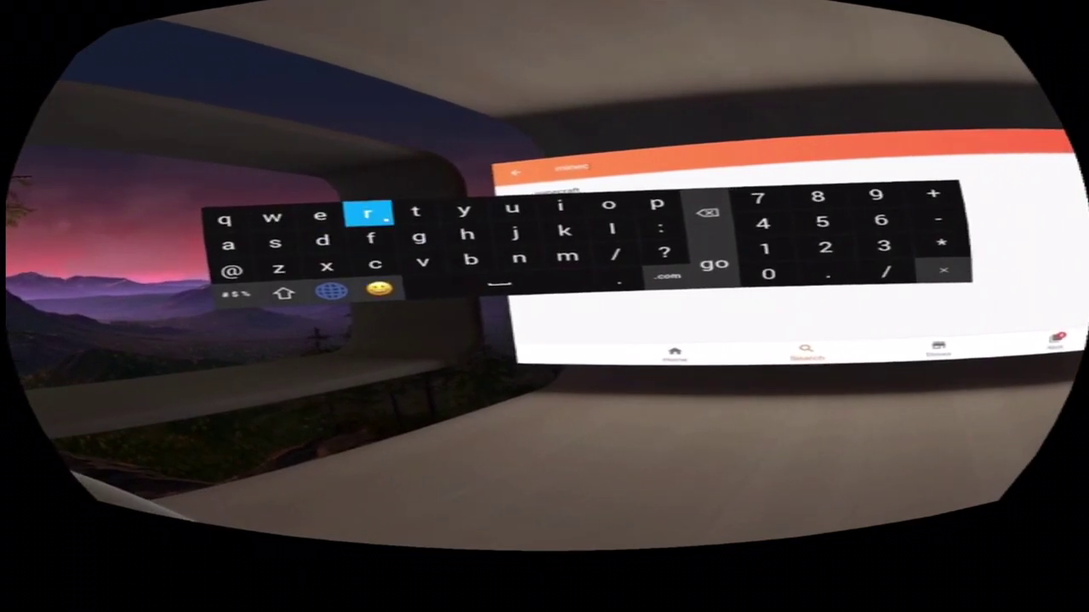
pyautogui.click(385, 232)
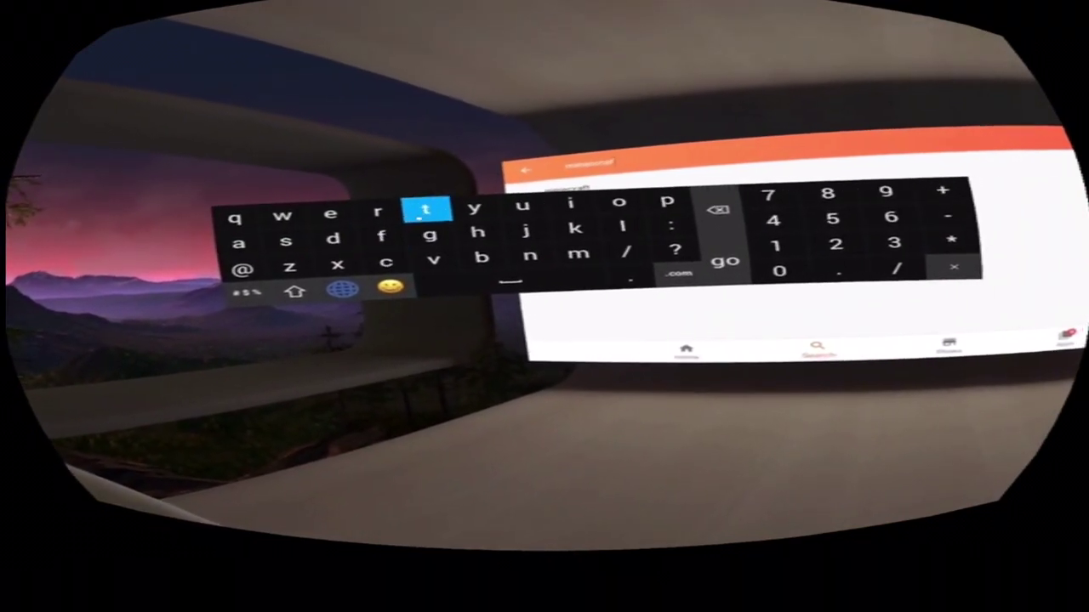
pyautogui.click(425, 208)
pyautogui.click(425, 259)
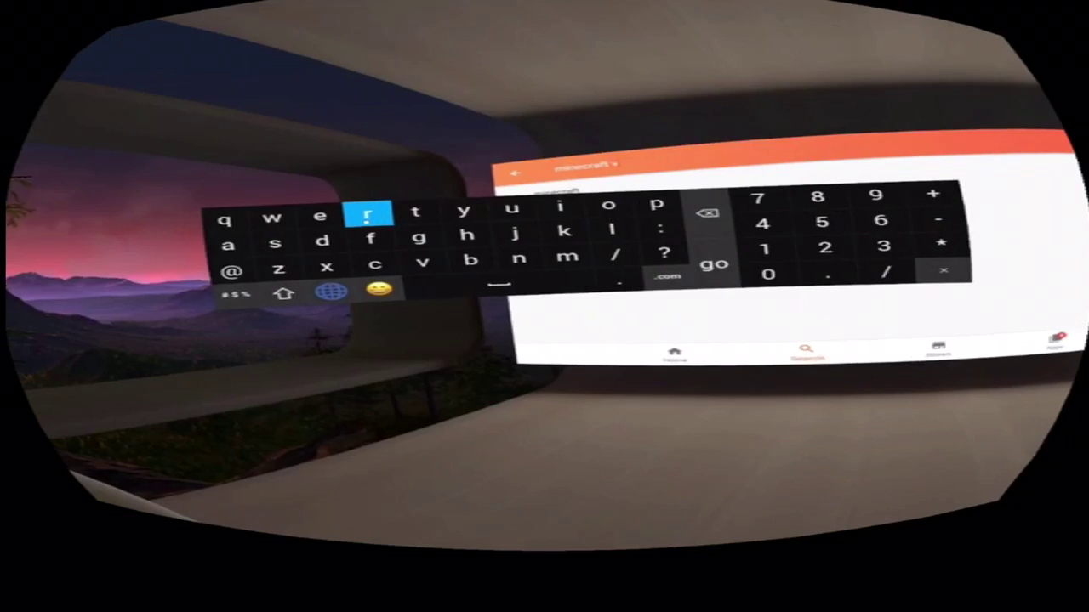
pyautogui.click(368, 213)
pyautogui.click(572, 260)
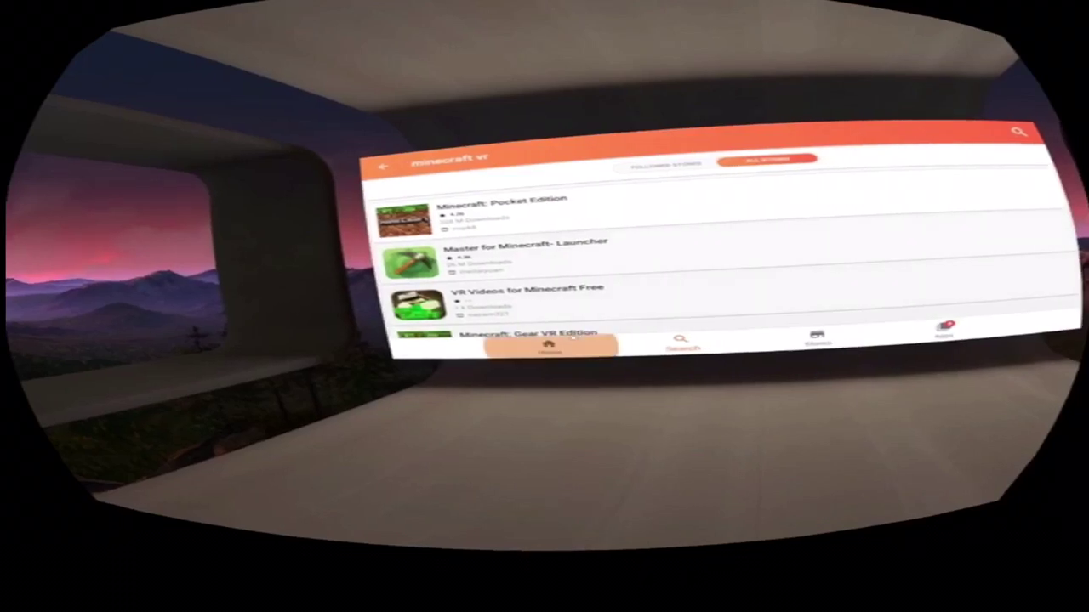
pyautogui.click(556, 326)
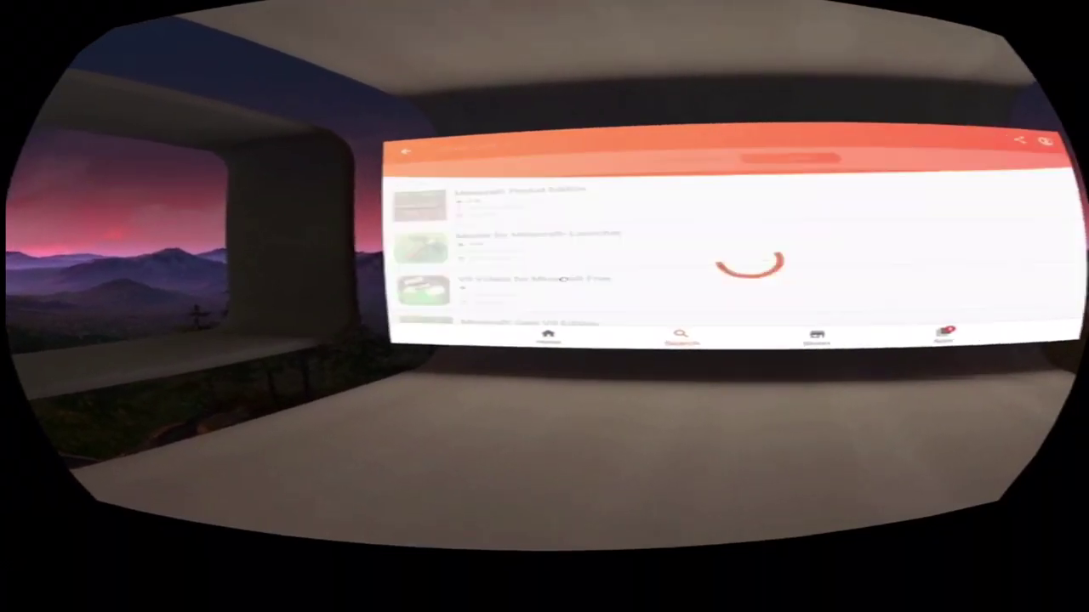